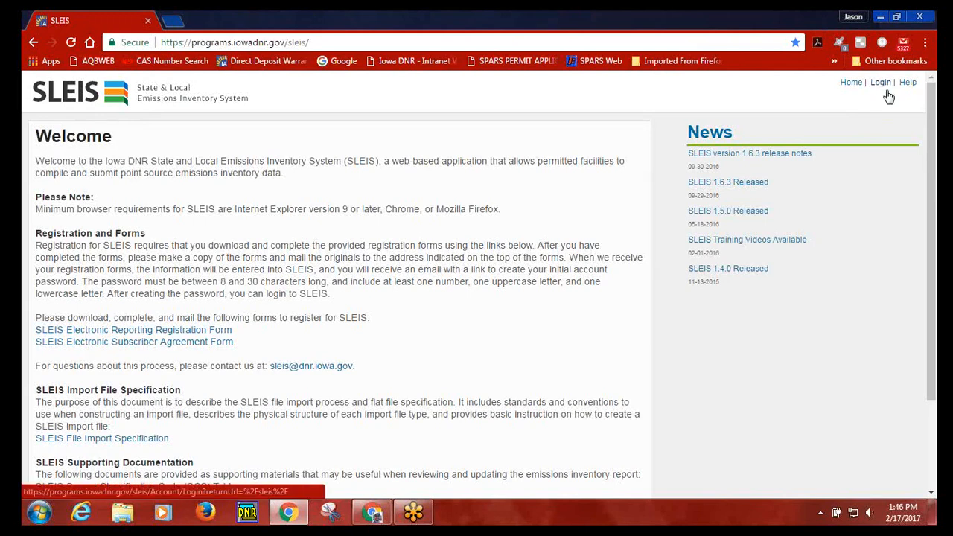
- Log in with the saved account credentials and open the reports of the SLEIS Training Facility
left_click(886, 90)
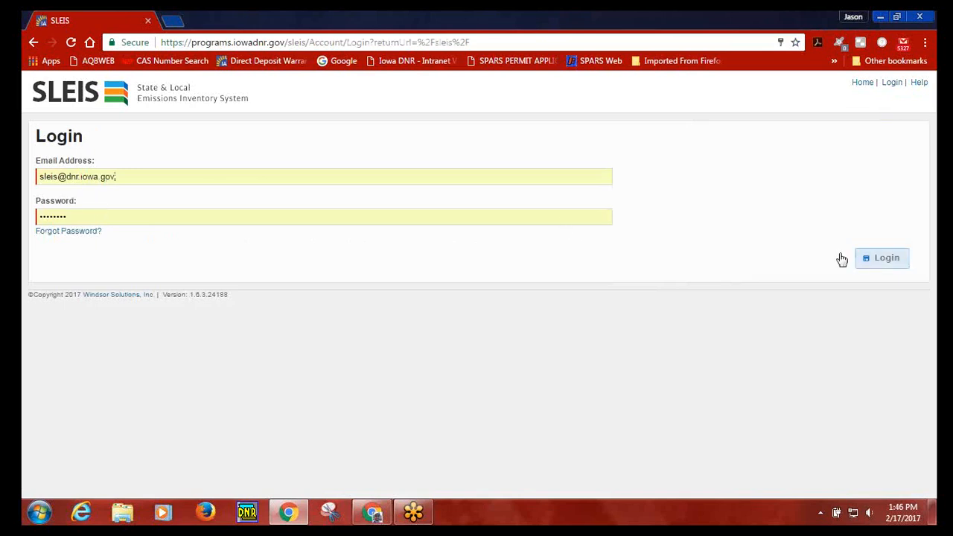
left_click(883, 261)
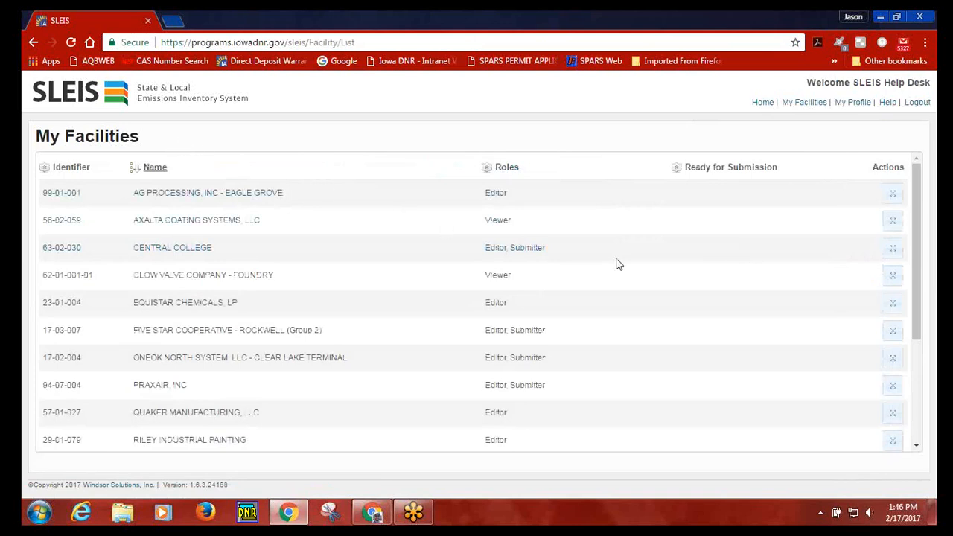
scroll(618, 264, "down", 1)
scroll(617, 264, "down", 1)
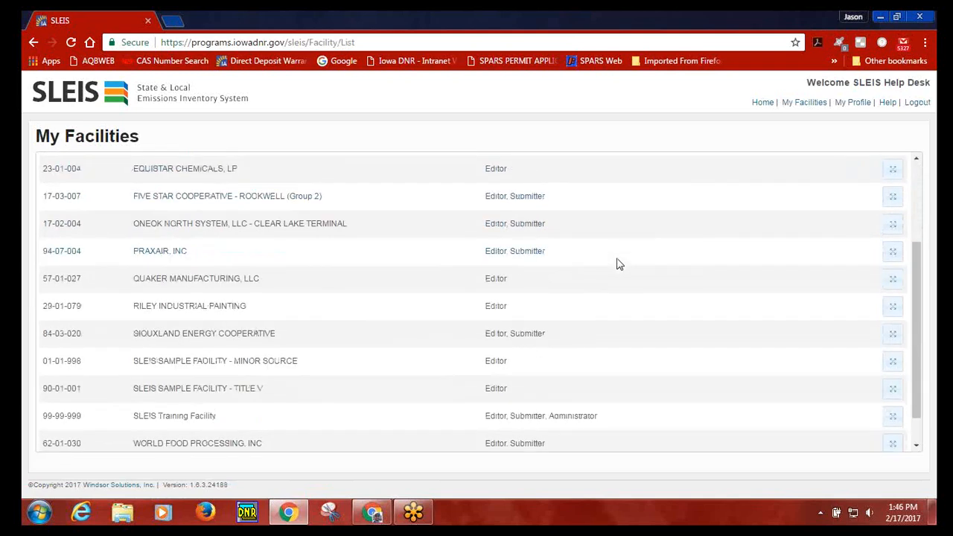
scroll(617, 264, "down", 1)
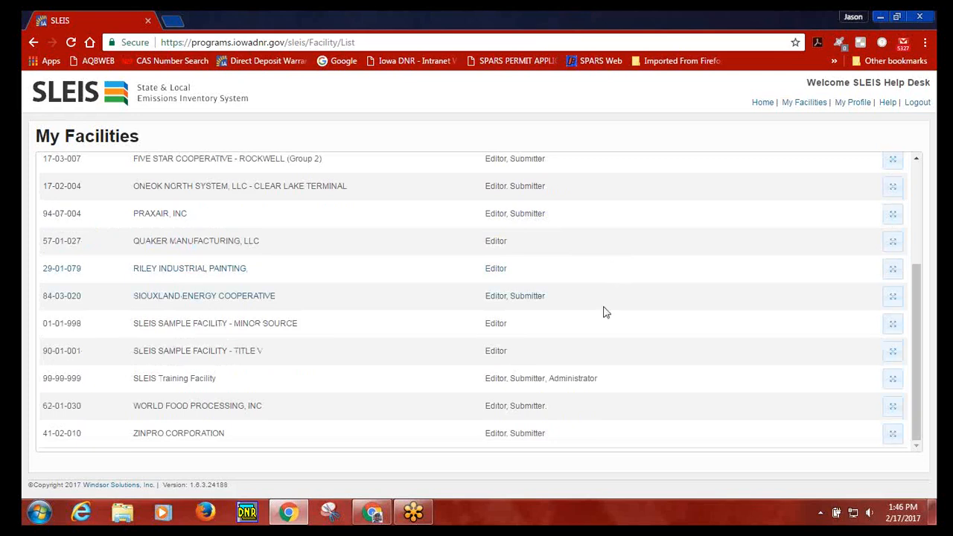
left_click(893, 385)
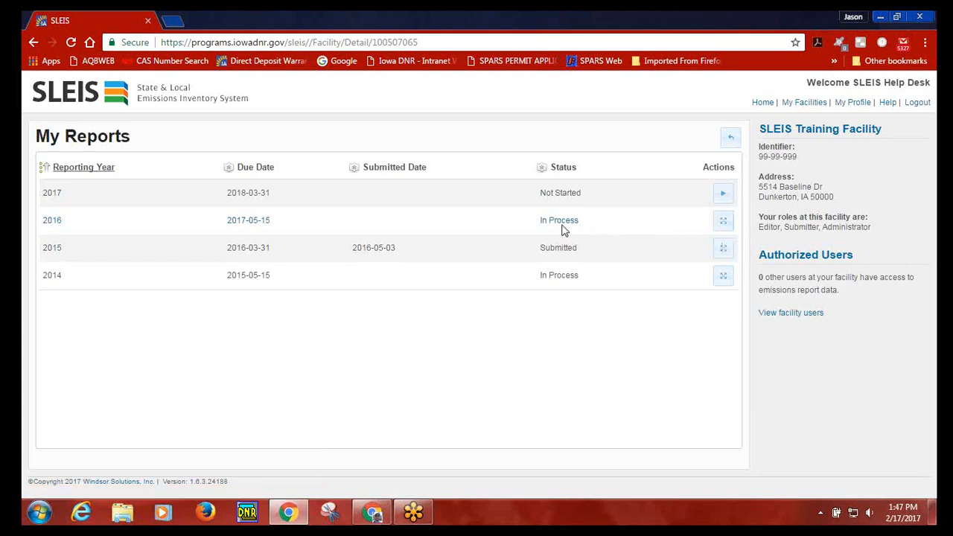
- Open the facility's 2016 emissions report and go to its Release Points inventory
left_click(724, 226)
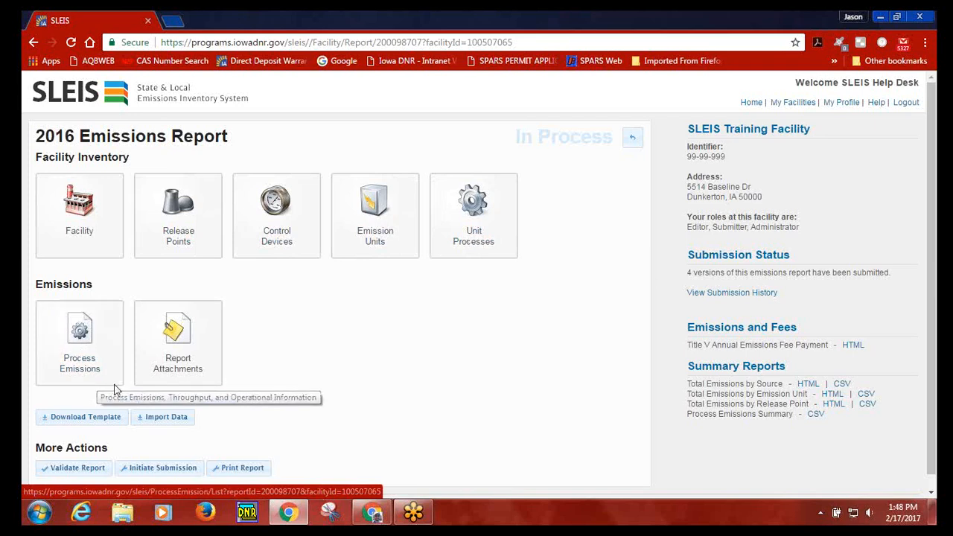
scroll(233, 319, "down", 1)
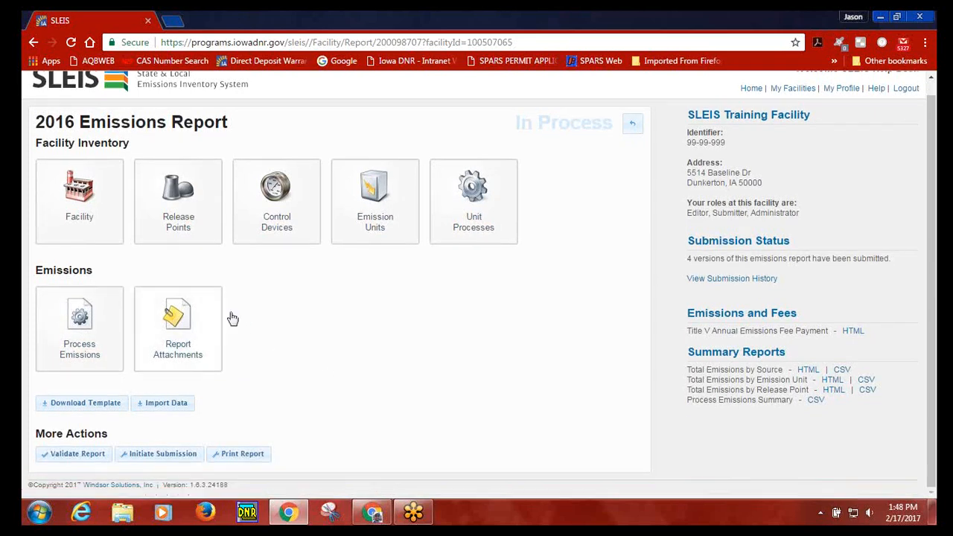
left_click(189, 235)
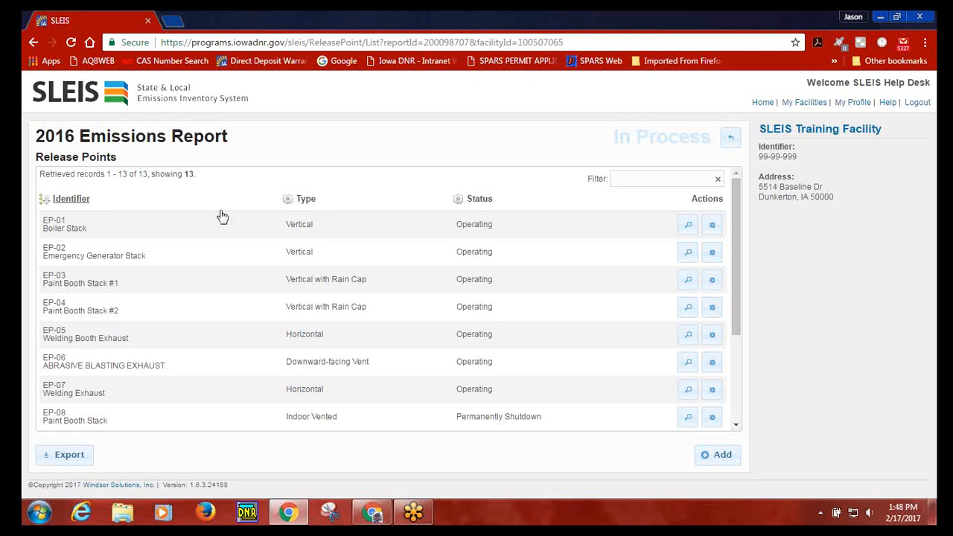
- Sort the release points by identifier in descending order and filter the list by ep-09
left_click(74, 203)
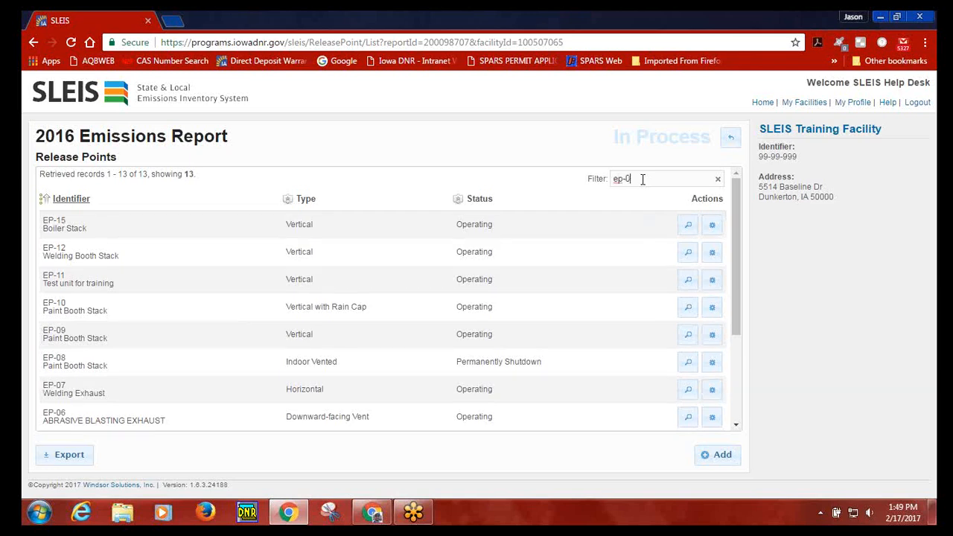
type("9")
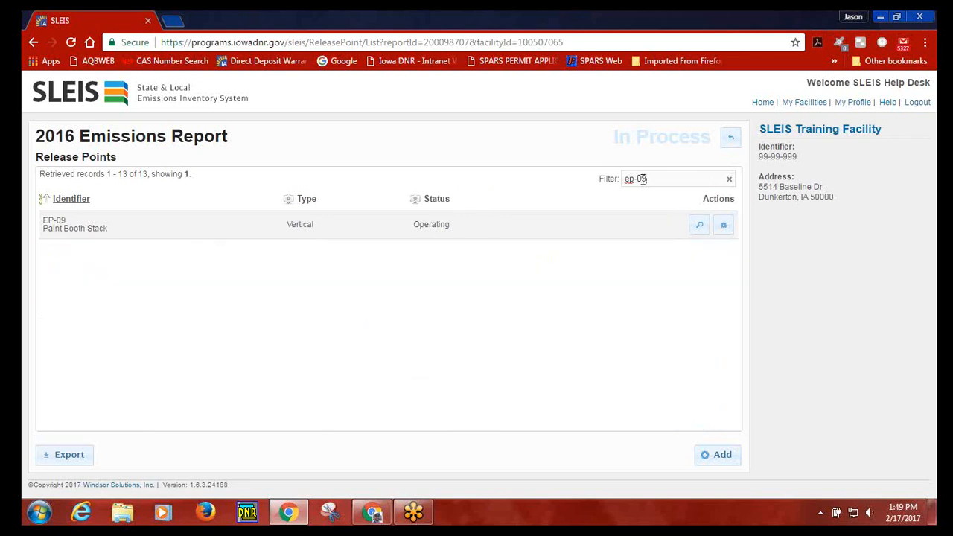
- Filter the release points by paint instead of the identifier, and clear the filter to restore the full list
key("BackSpace")
key("BackSpace")
key("BackSpace")
key("BackSpace")
key("BackSpace")
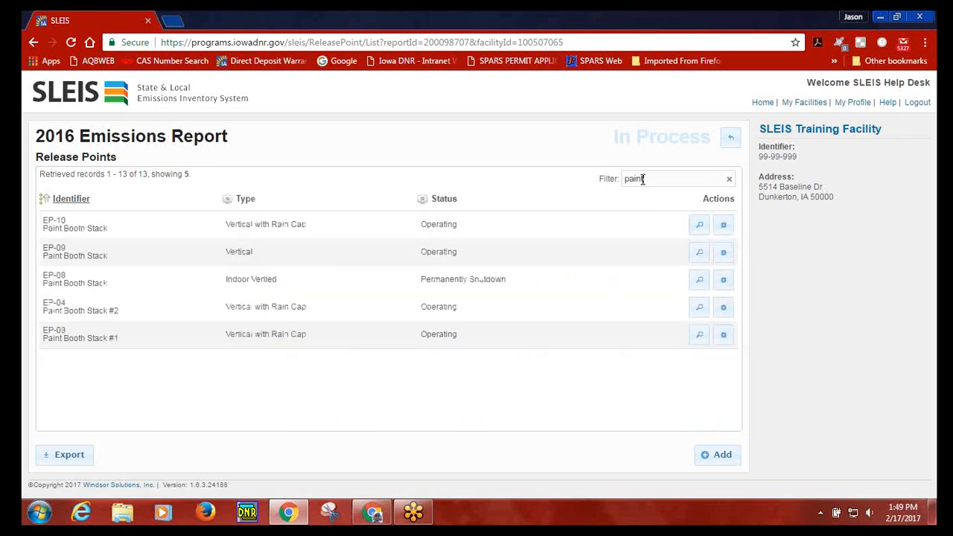
left_click(729, 181)
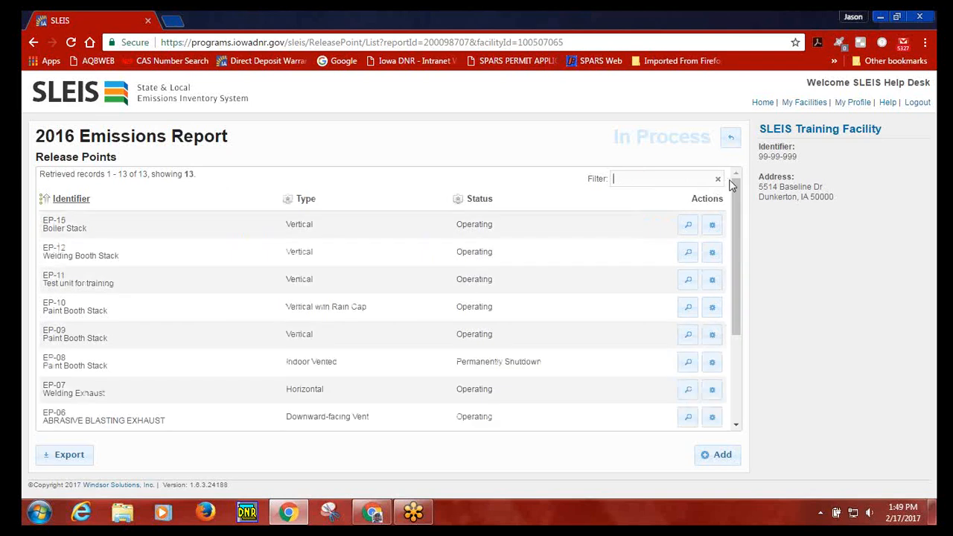
- Export the release points, view the ReleasePoints file from the downloaded zip, and close the spreadsheet and folder
left_click(77, 460)
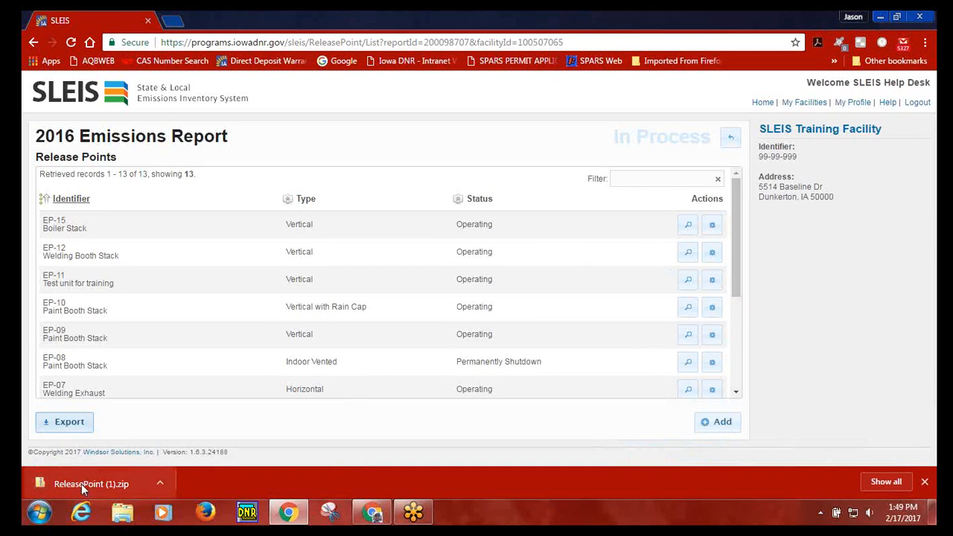
left_click(82, 483)
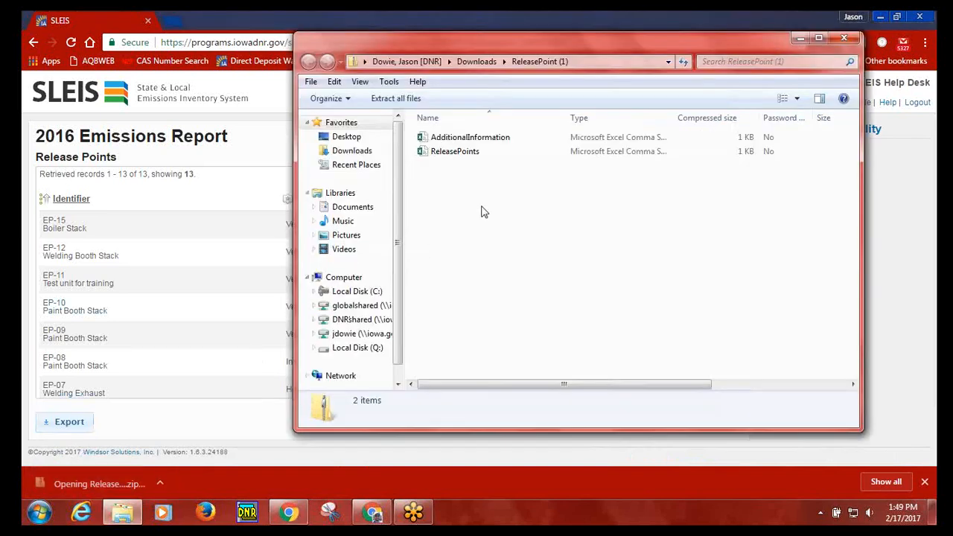
double_click(464, 153)
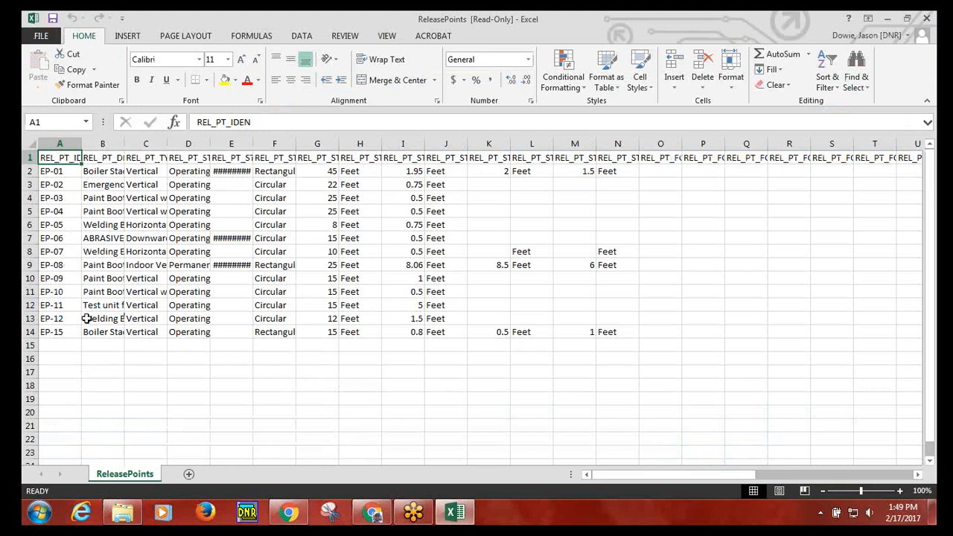
left_click(927, 19)
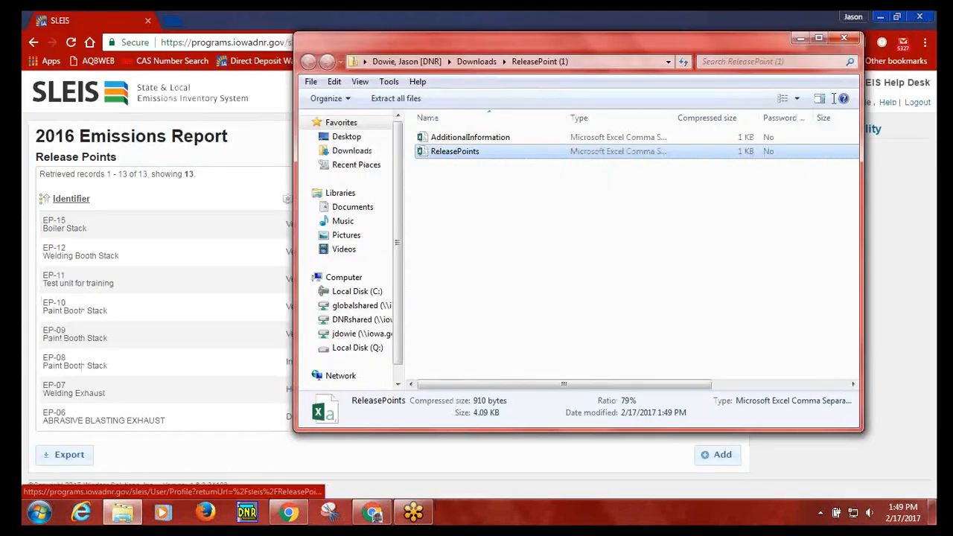
left_click(844, 38)
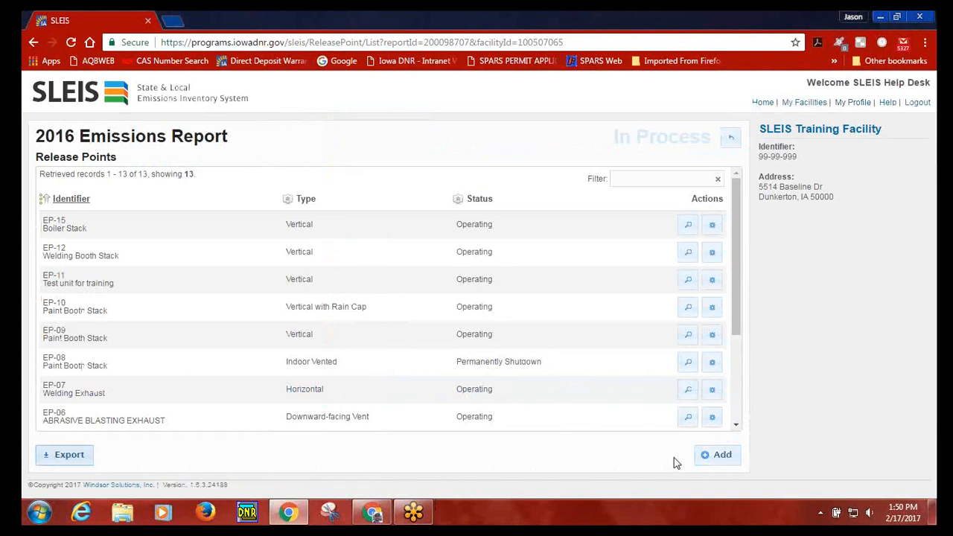
- Add a new release point with identifier EP-99 and type Vertical
left_click(719, 455)
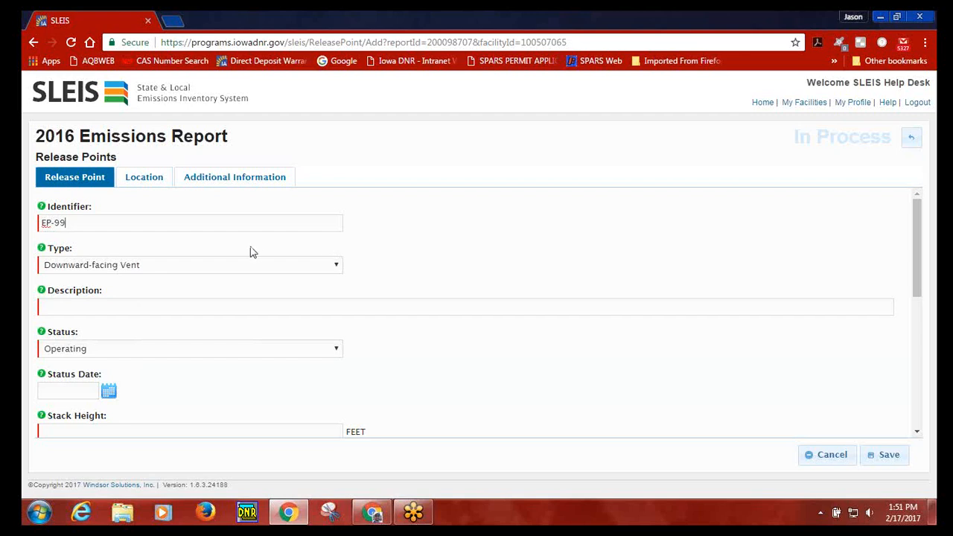
left_click(335, 268)
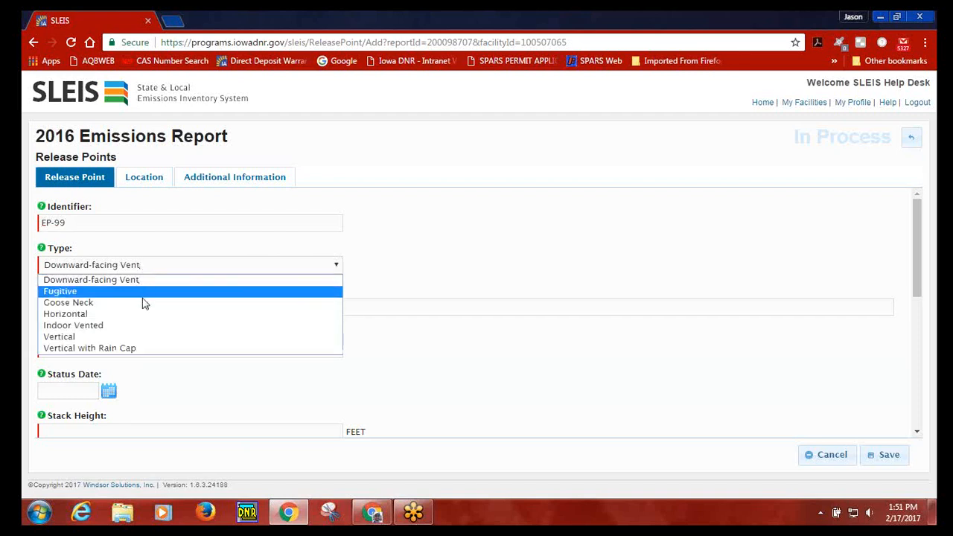
left_click(143, 338)
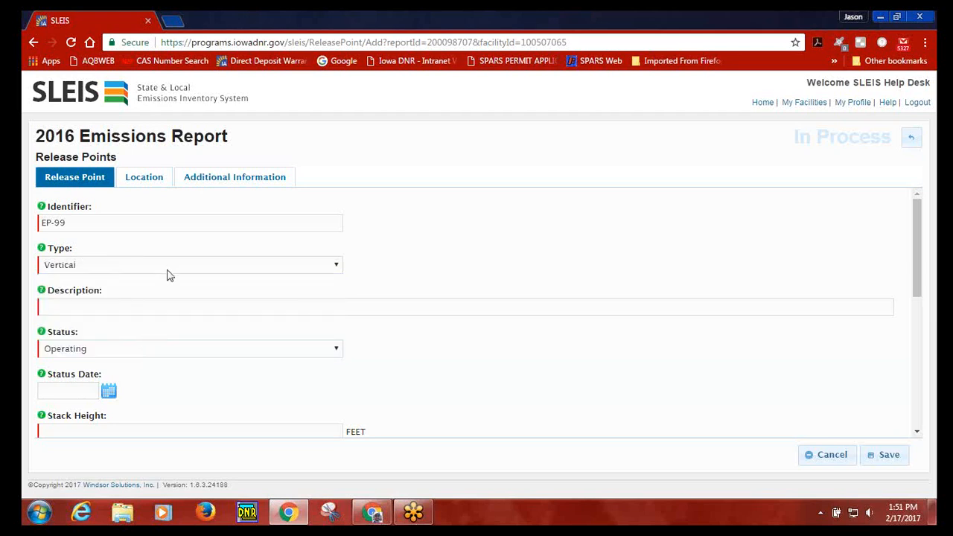
- Examine the stack fields for the Vertical type, switch the type to Fugitive and examine the fugitive height, width, length and angle fields
scroll(198, 313, "down", 3)
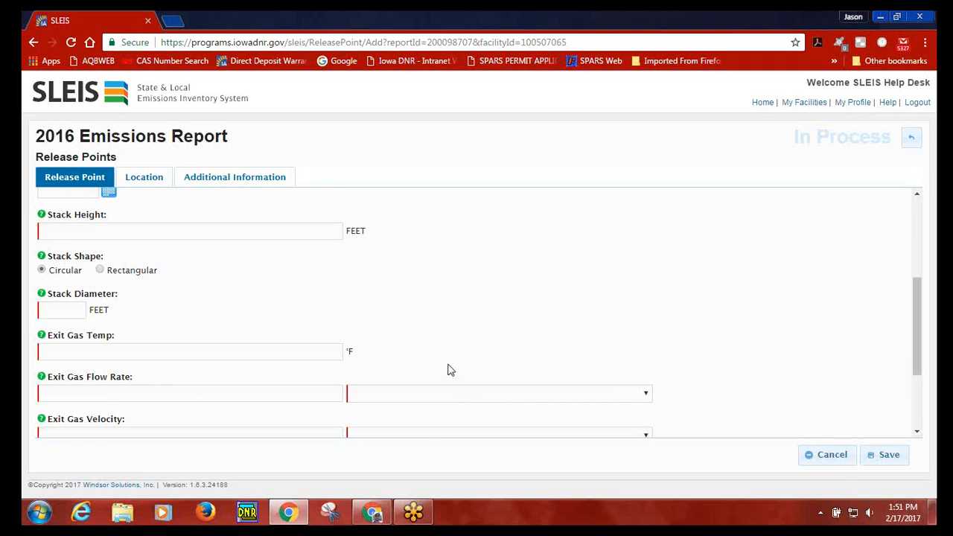
scroll(443, 371, "up", 3)
left_click(211, 266)
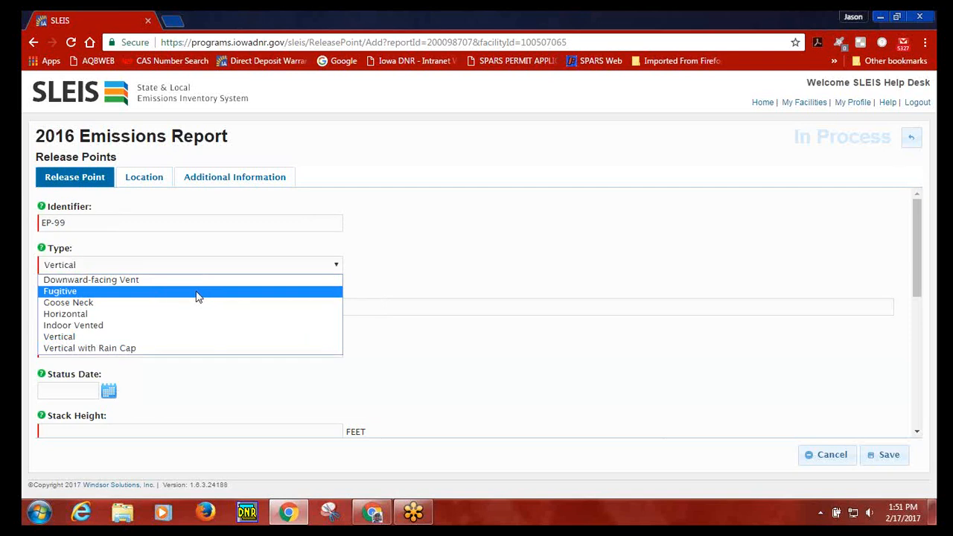
left_click(199, 295)
scroll(186, 294, "down", 3)
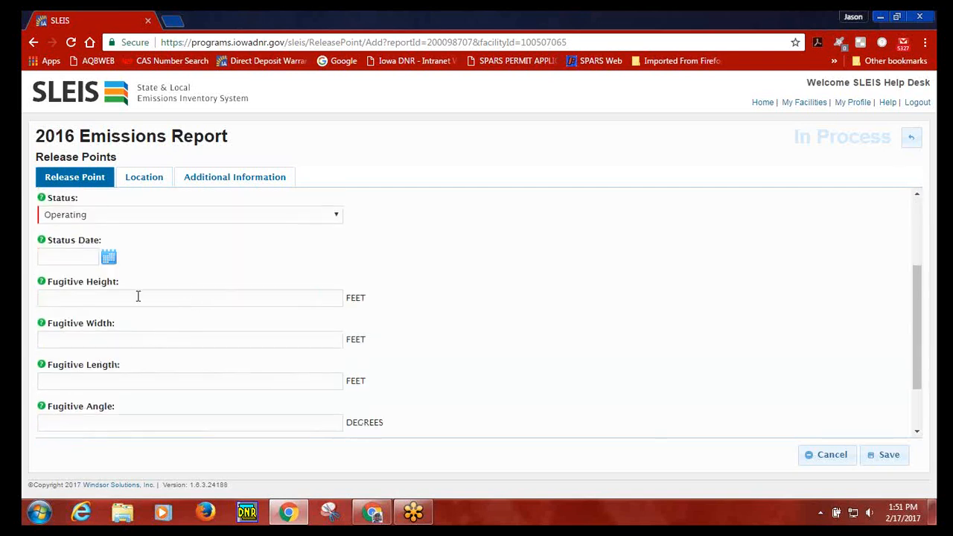
scroll(183, 278, "down", 2)
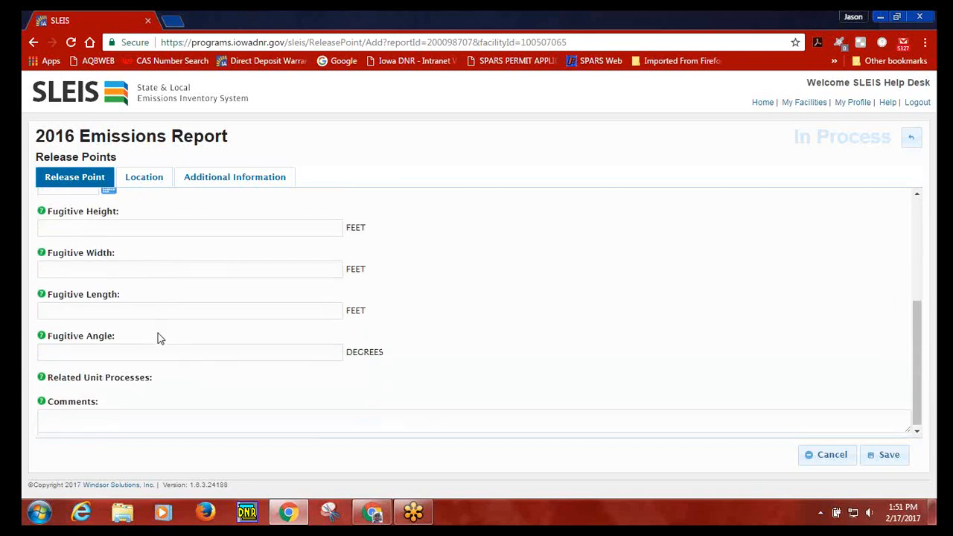
scroll(164, 346, "up", 1)
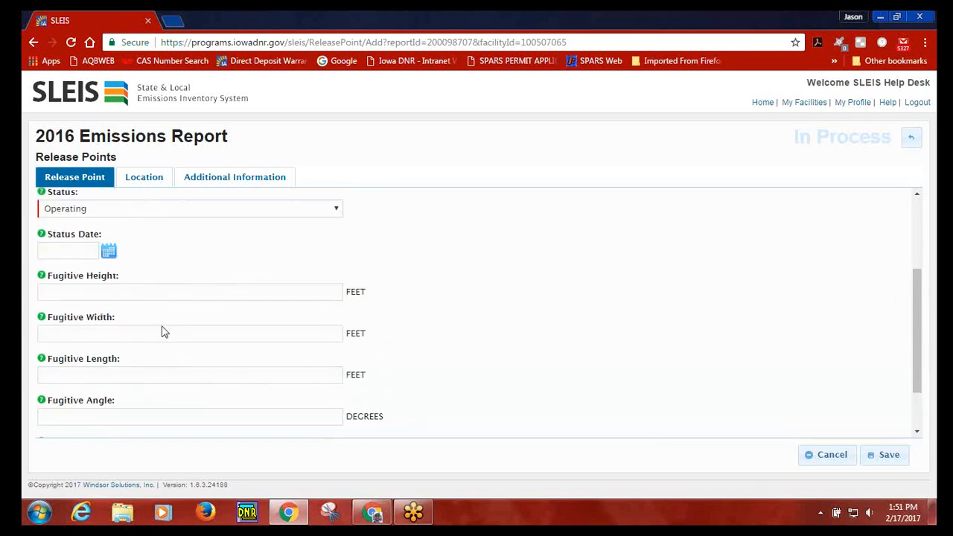
scroll(164, 325, "up", 1)
scroll(413, 329, "down", 2)
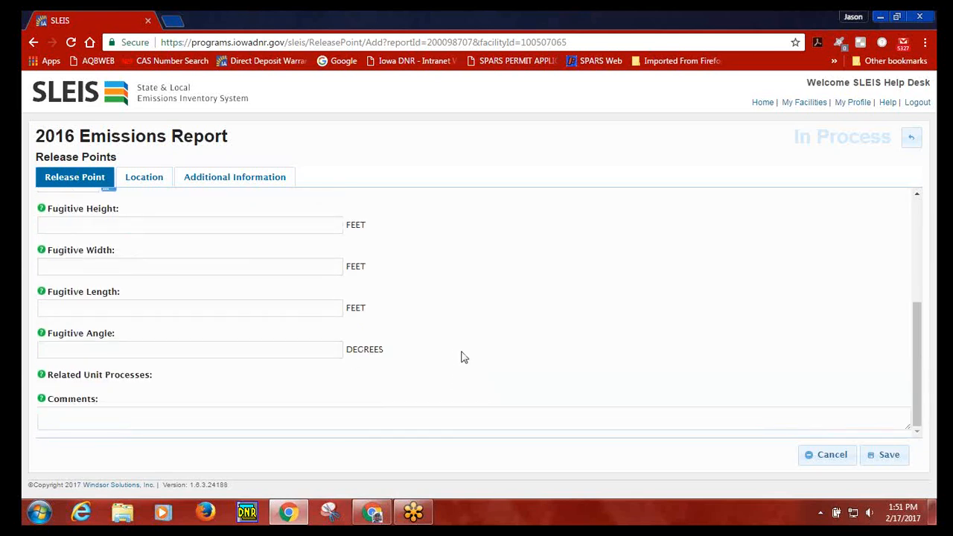
scroll(462, 356, "up", 3)
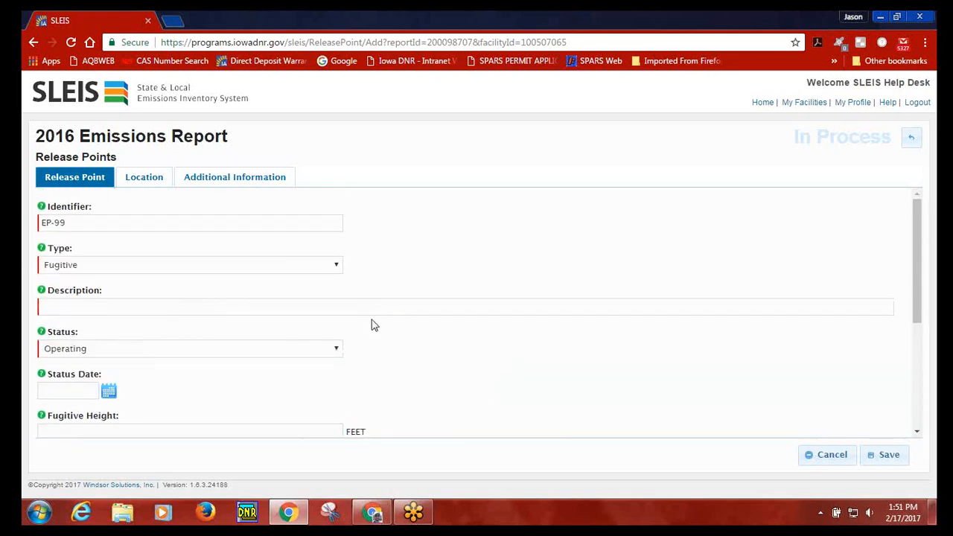
- Set the release point's type to Vertical, description to Boiler Stack and status to Permanently Shutdown
left_click(337, 268)
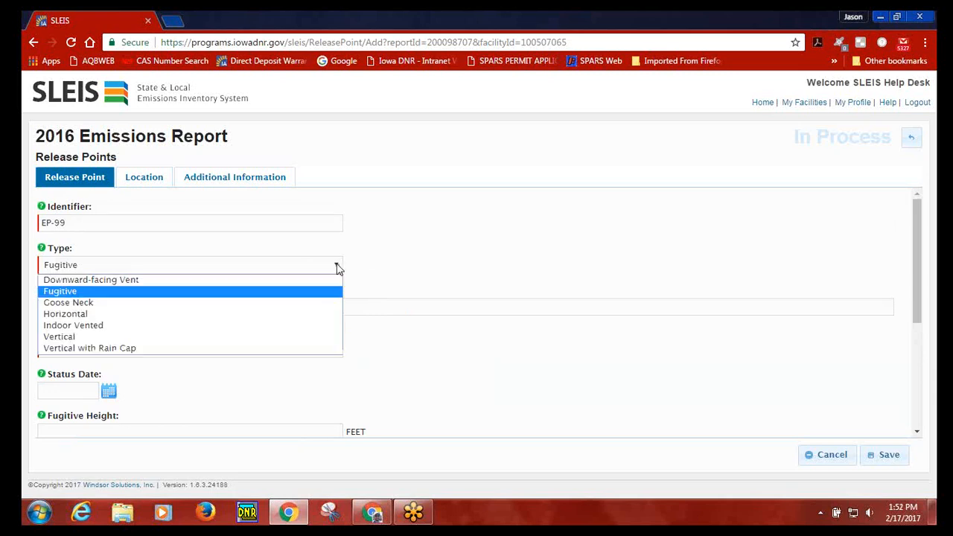
left_click(303, 339)
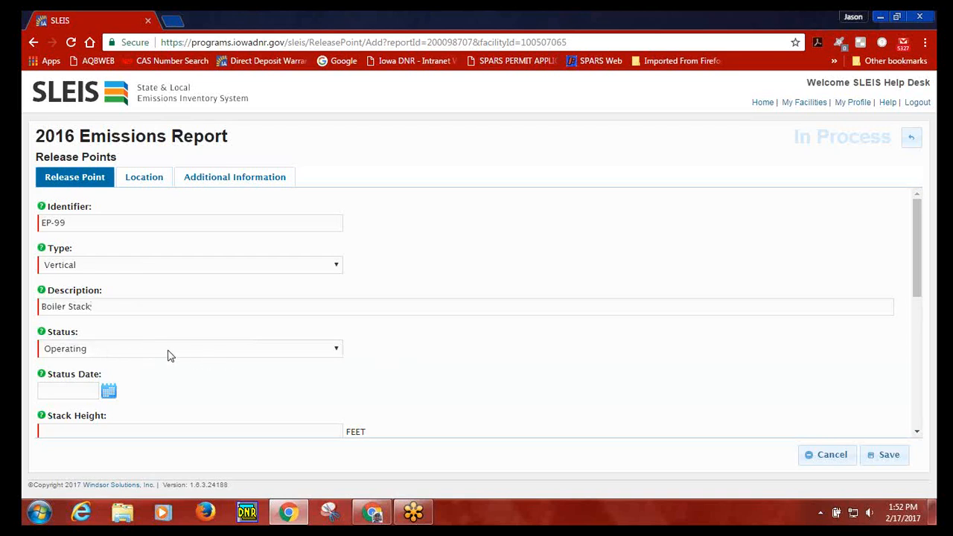
left_click(210, 350)
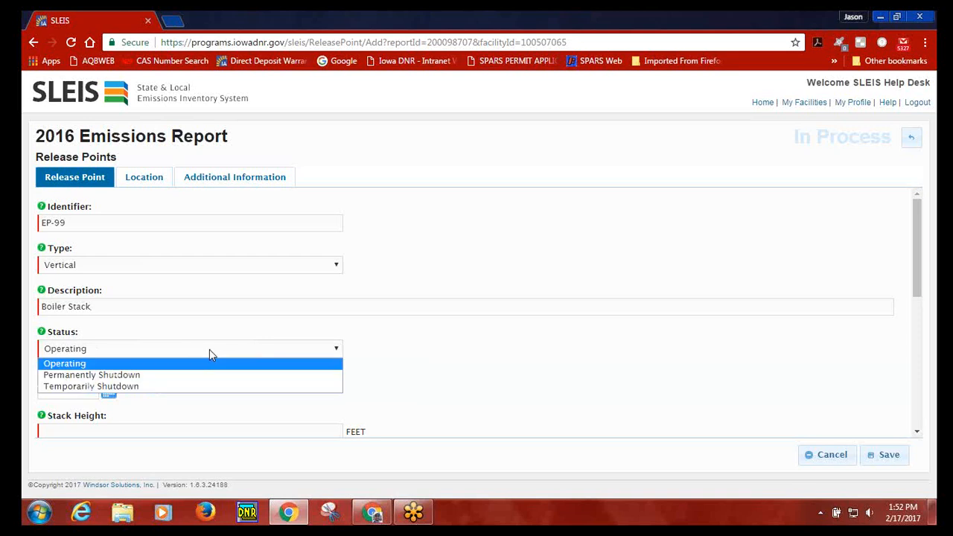
left_click(173, 378)
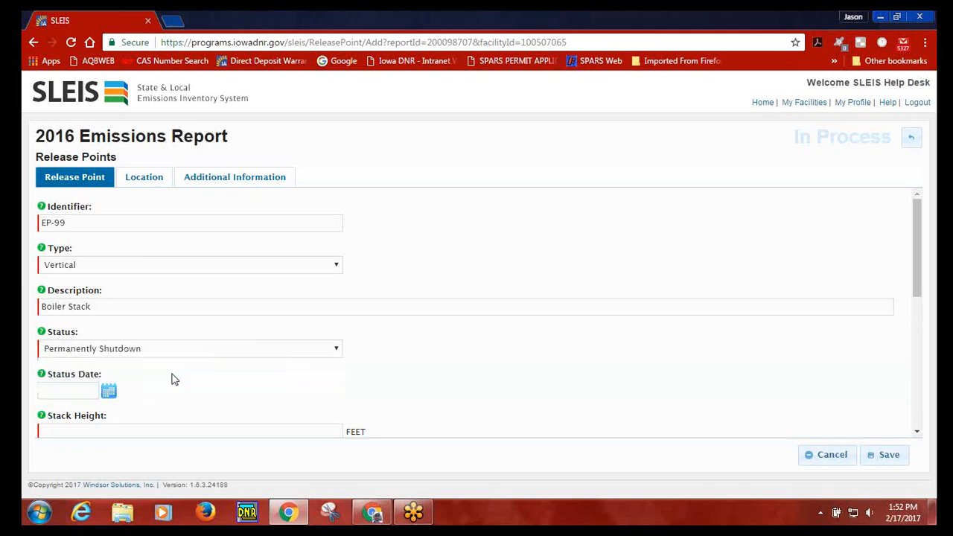
- Leave the status date blank, try to save the release point, and review which fields the form requires
left_click(87, 390)
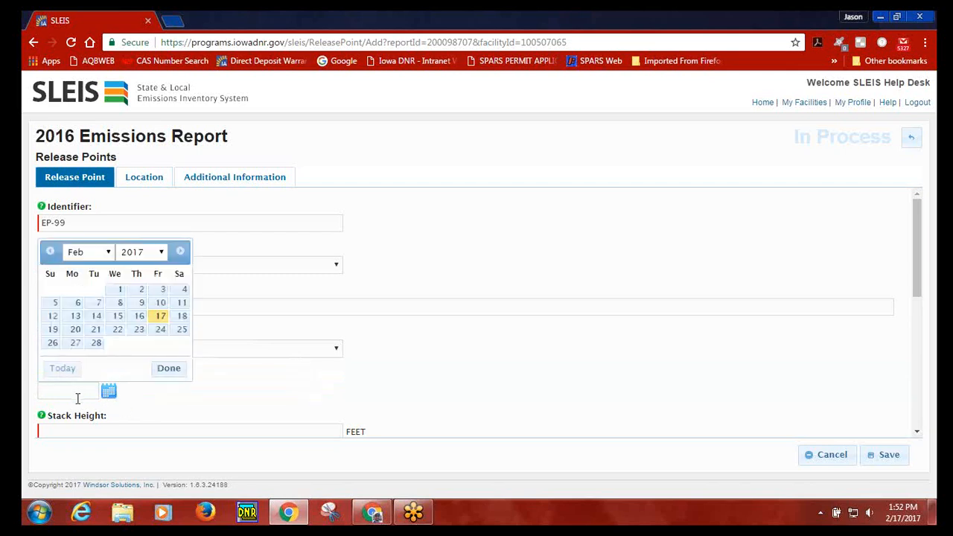
left_click(124, 402)
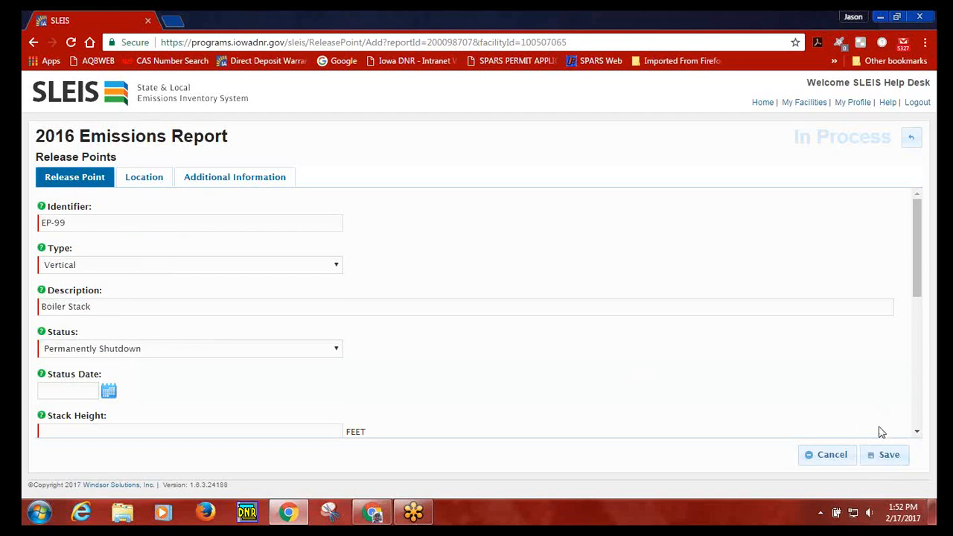
left_click(888, 454)
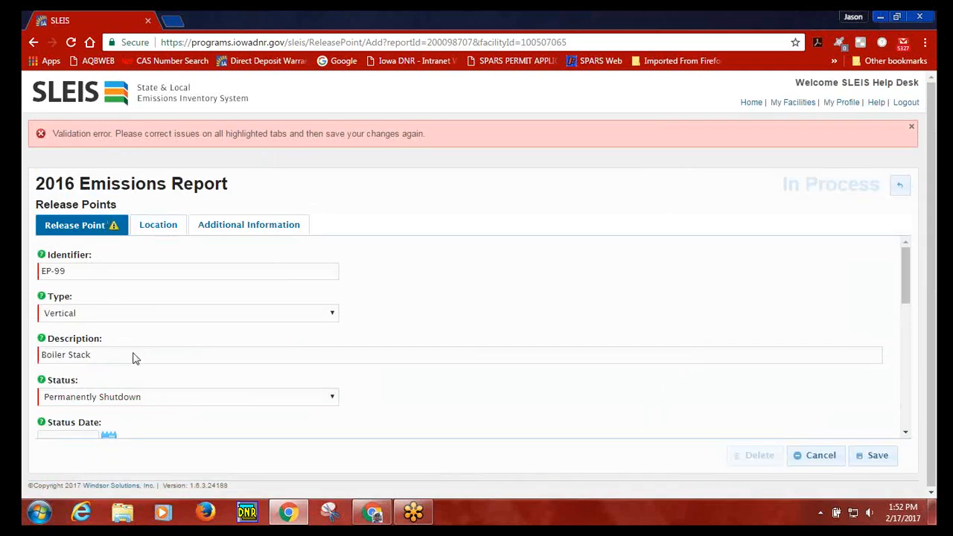
scroll(133, 365, "down", 2)
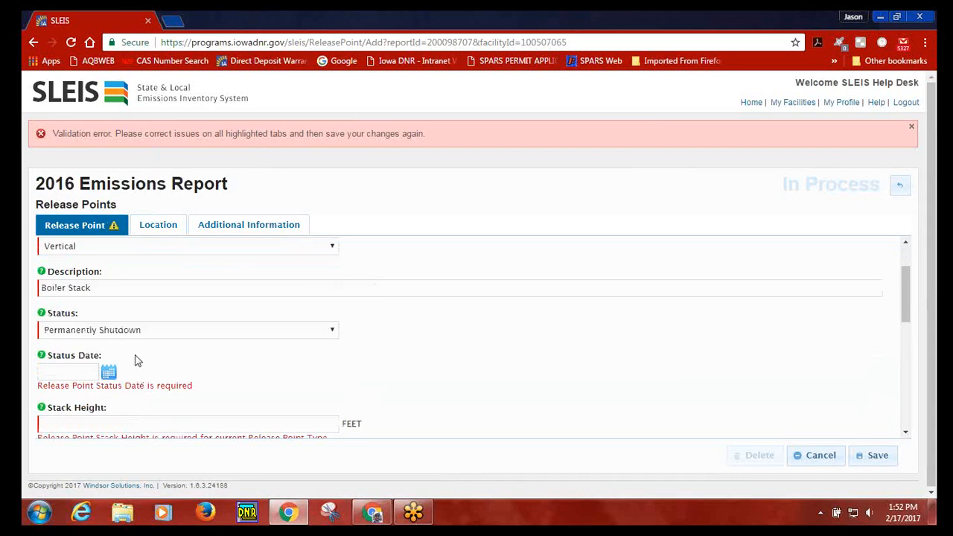
- Set the release point's status to Operating and its stack height to 1.5 feet
left_click(135, 333)
left_click(131, 346)
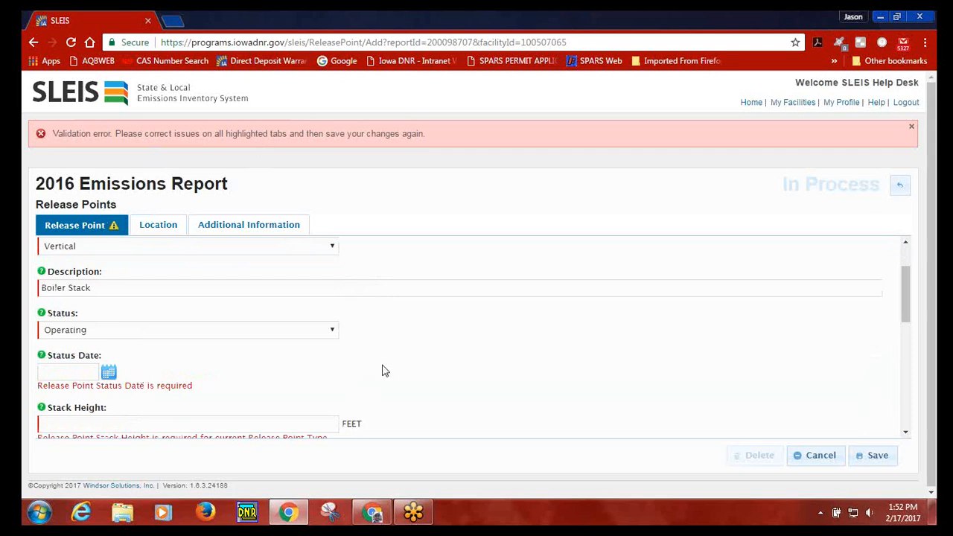
scroll(397, 374, "down", 2)
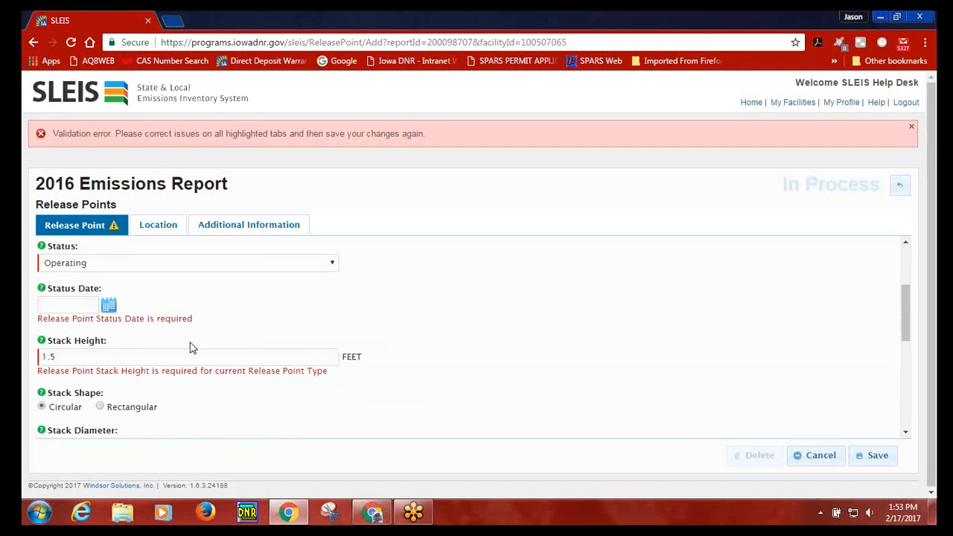
- Make the stack shape Rectangular, with an opening length of .5 feet and an opening width of 1.2 feet
scroll(190, 348, "down", 1)
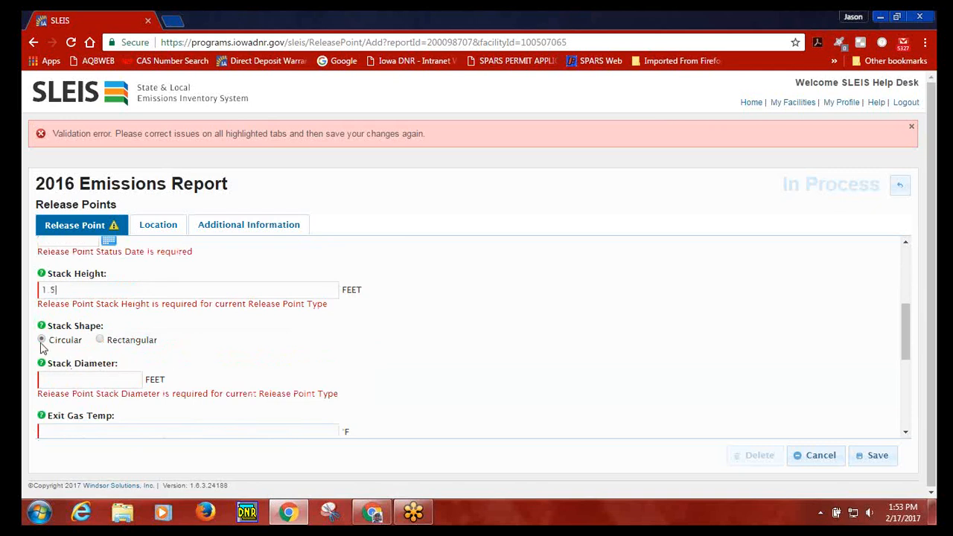
left_click(100, 341)
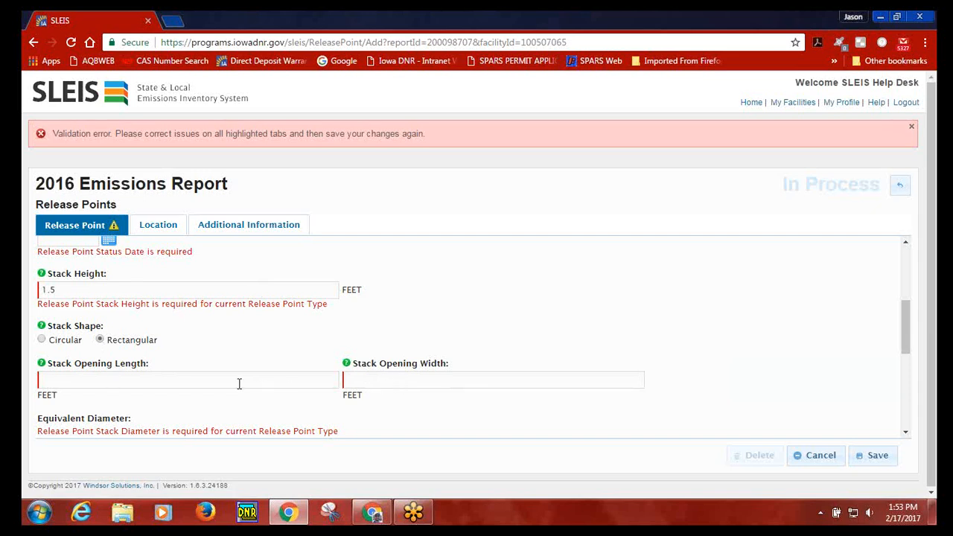
left_click(128, 384)
left_click(177, 411)
scroll(231, 422, "down", 1)
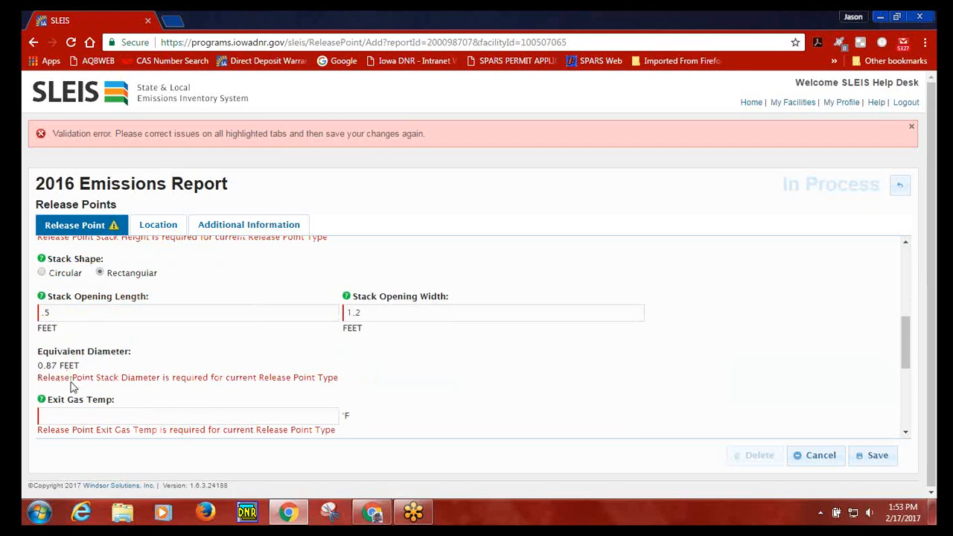
- Set the exit gas temperature to 145 °F and flow rate to 1.3 actual cubic feet per minute, and save the release point
scroll(134, 394, "down", 2)
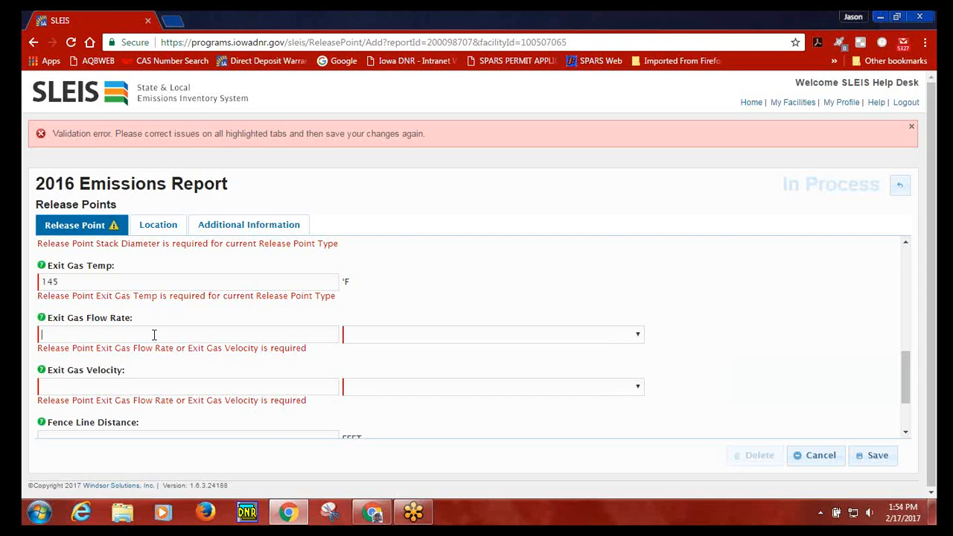
left_click(365, 335)
left_click(376, 362)
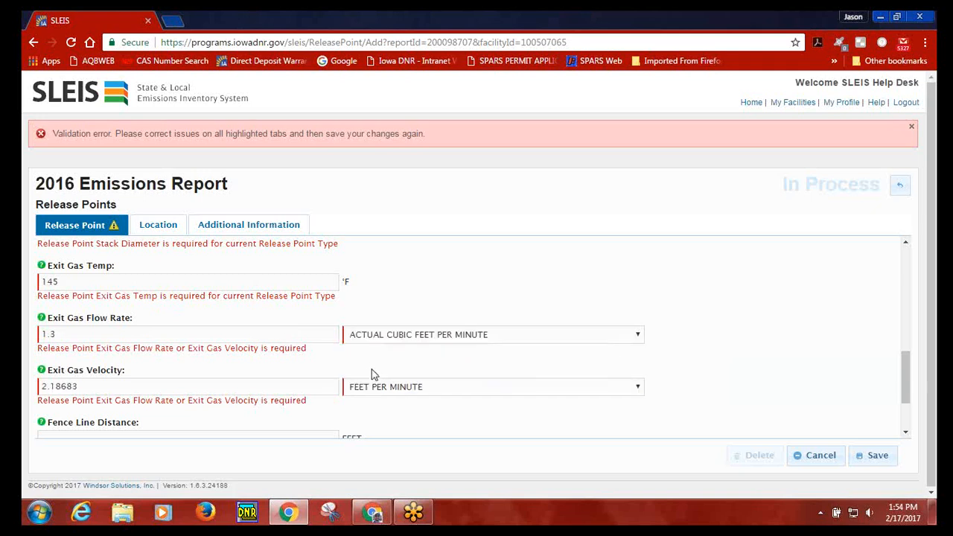
left_click(875, 457)
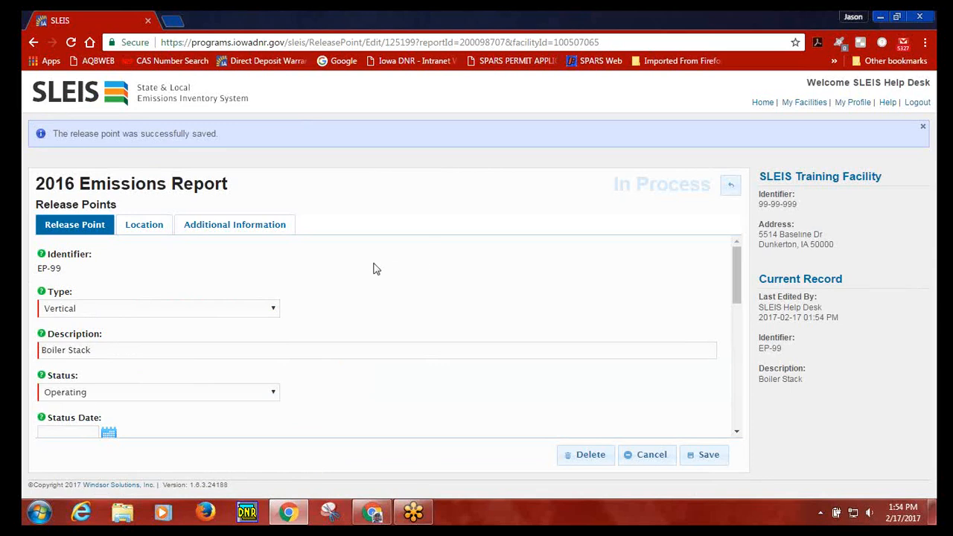
- Enter latitude 45.1238 for EP-99 without a longitude, try to save, and review the location field requirements
left_click(145, 232)
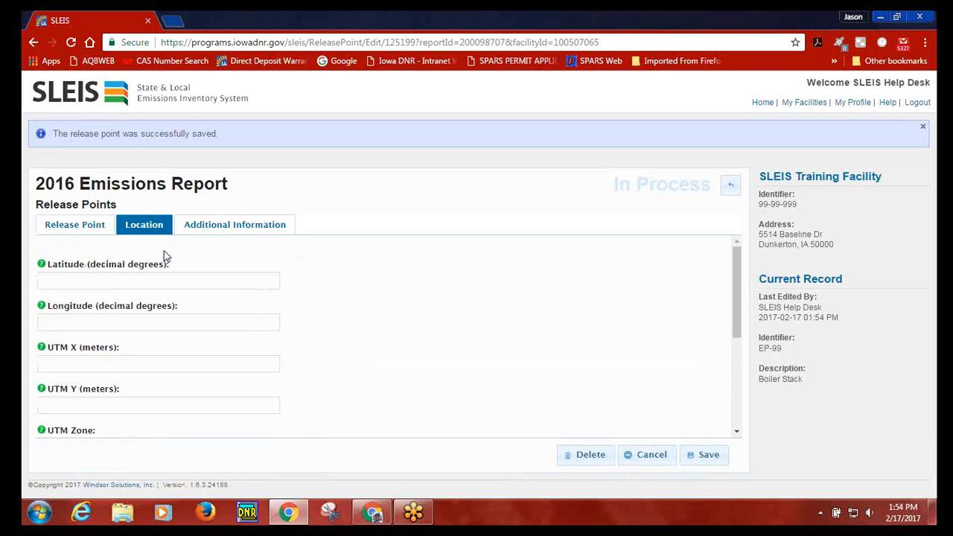
scroll(294, 280, "down", 1)
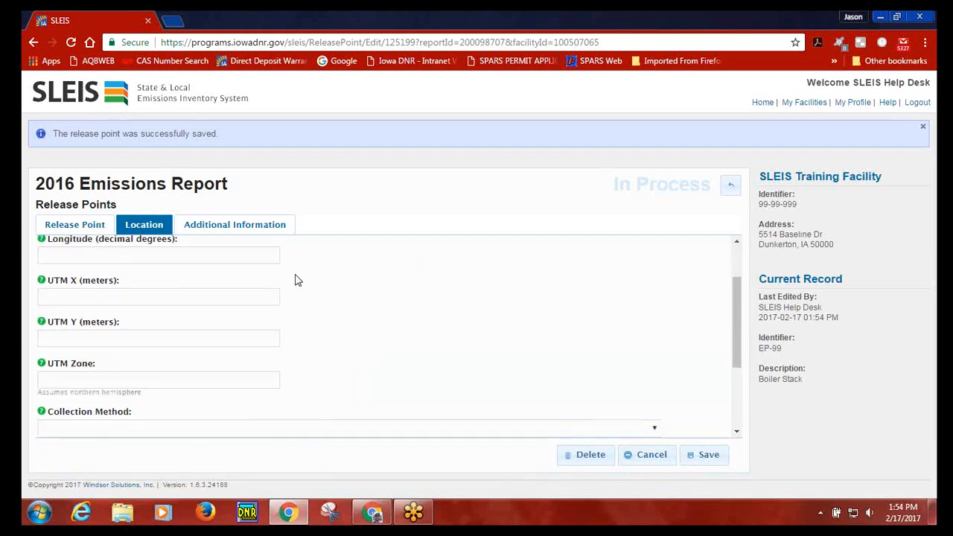
scroll(297, 281, "down", 3)
scroll(291, 285, "up", 5)
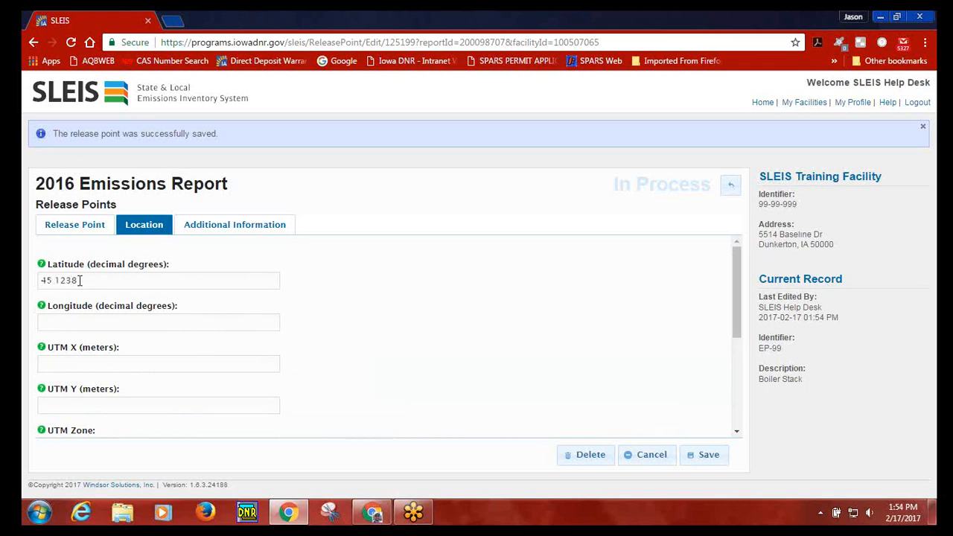
left_click(705, 455)
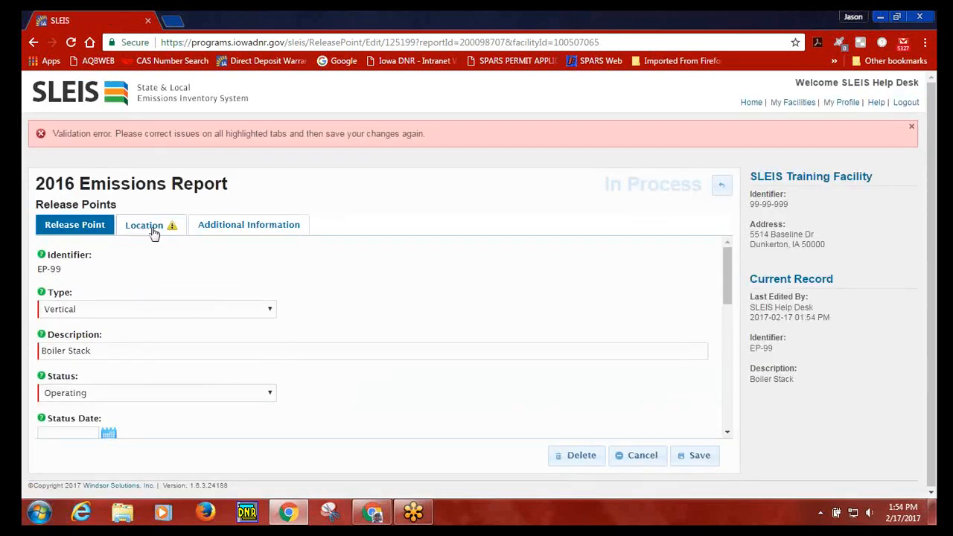
left_click(152, 233)
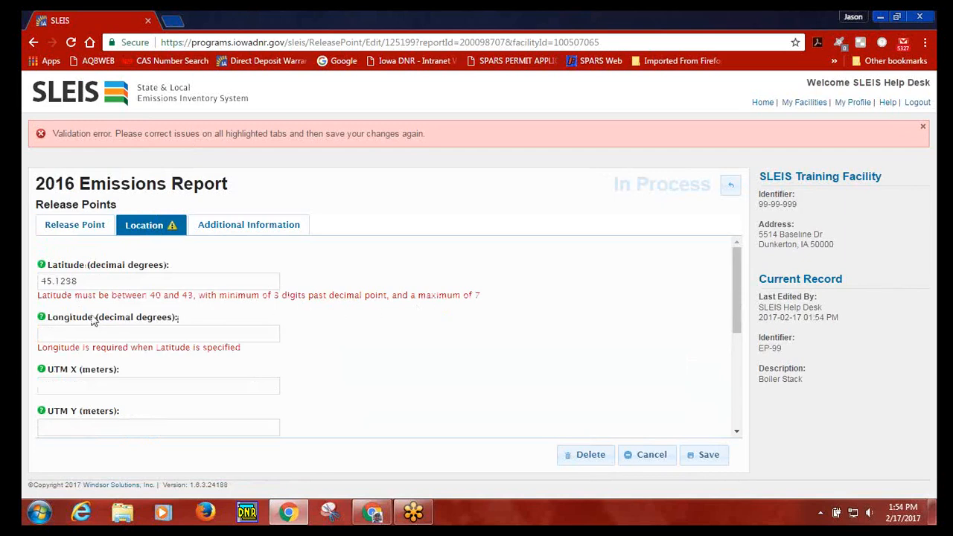
- Discard the unsaved location changes and return to the list of release points
left_click_drag(89, 281, 43, 281)
left_click(650, 458)
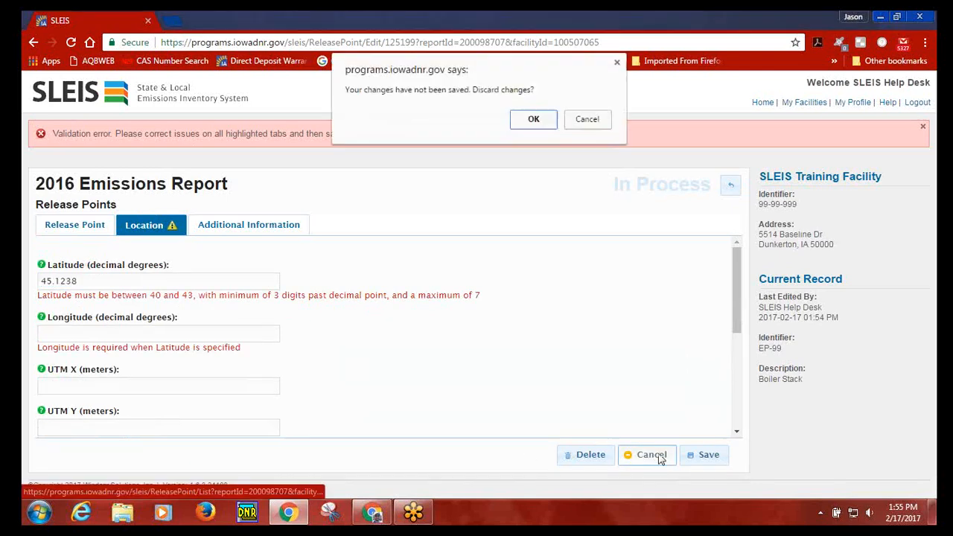
left_click(539, 123)
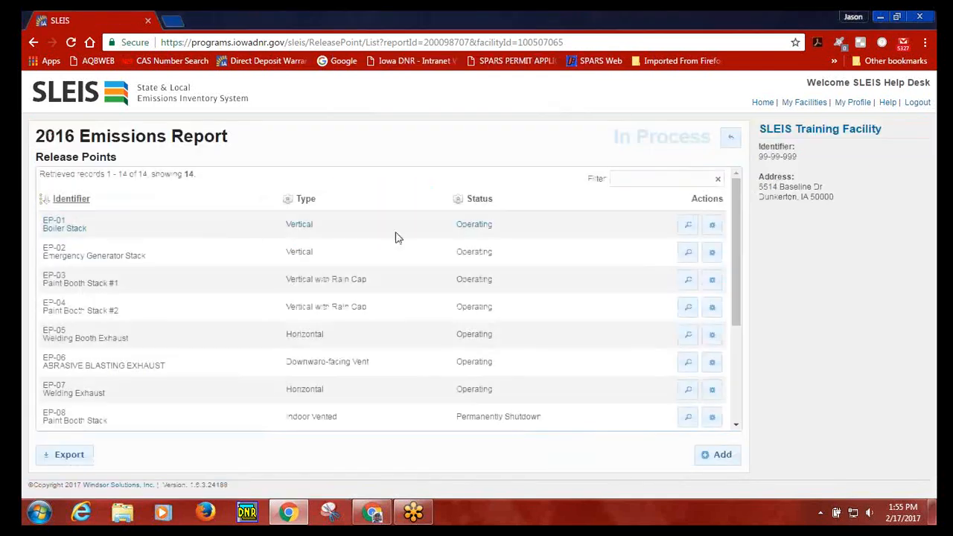
- Reopen release point EP-99 for editing and examine its additional information fields, from bypass flag to ceased operation date
left_click_drag(736, 265, 738, 395)
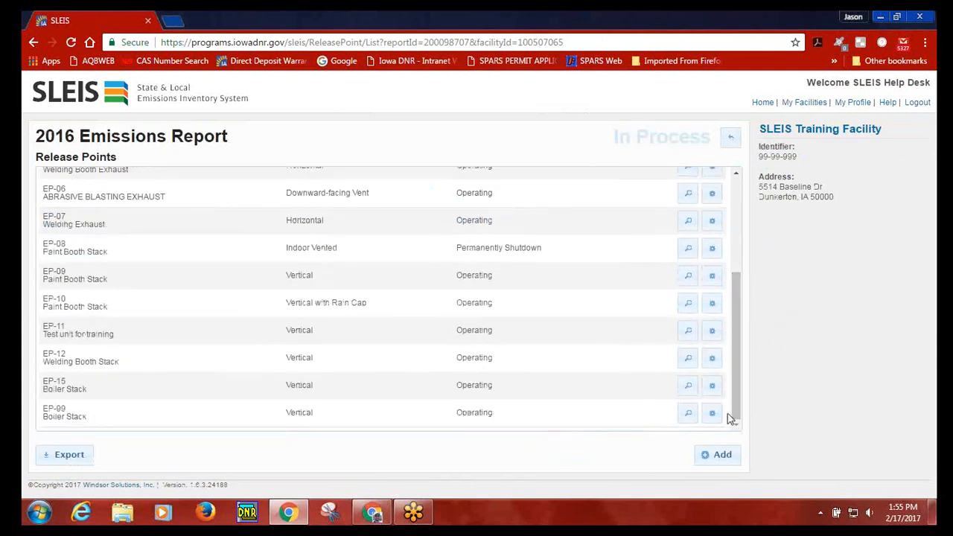
left_click(716, 417)
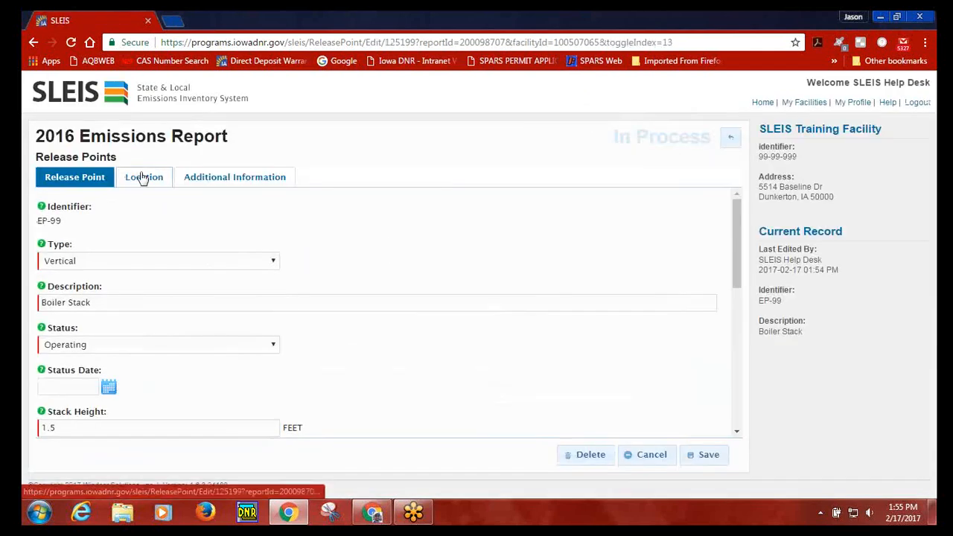
left_click(255, 183)
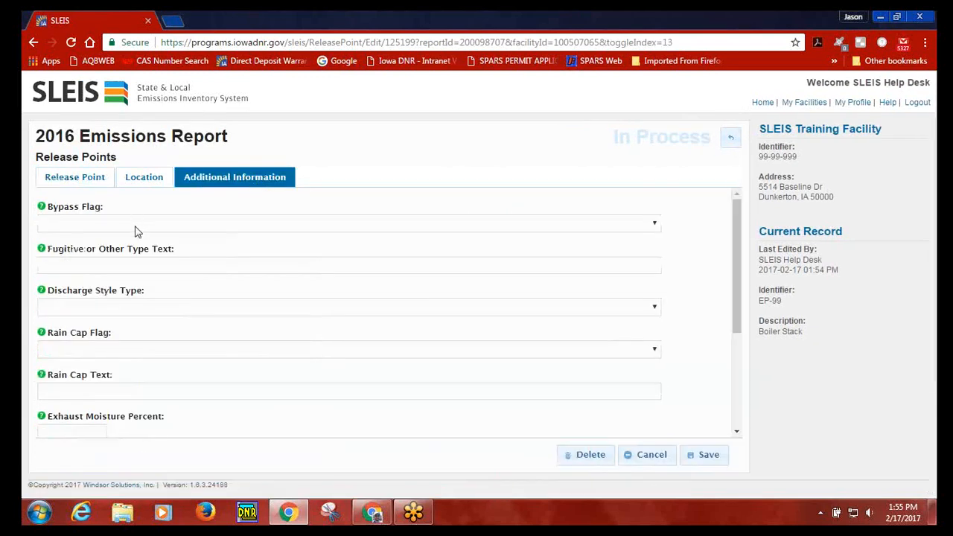
scroll(128, 260, "down", 2)
scroll(129, 265, "down", 3)
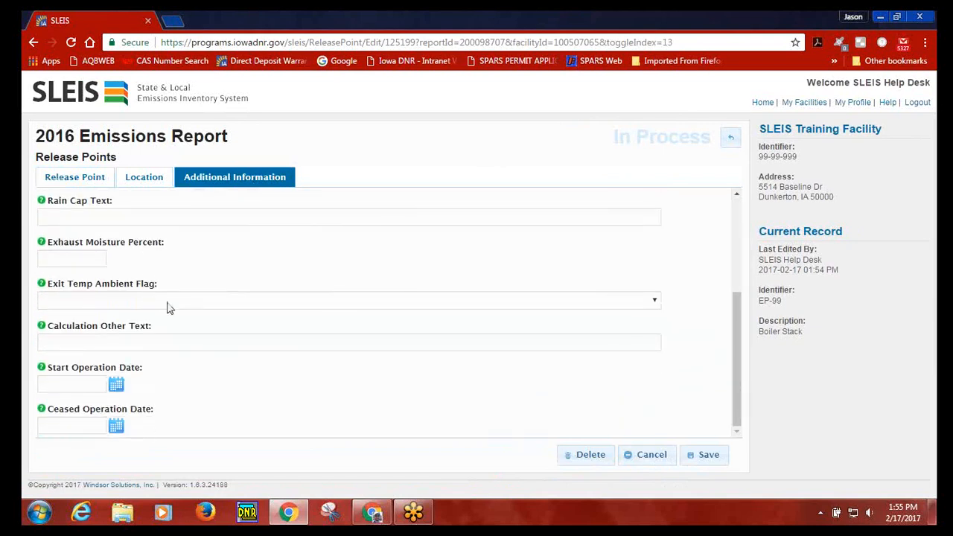
scroll(222, 331, "up", 2)
scroll(222, 331, "up", 3)
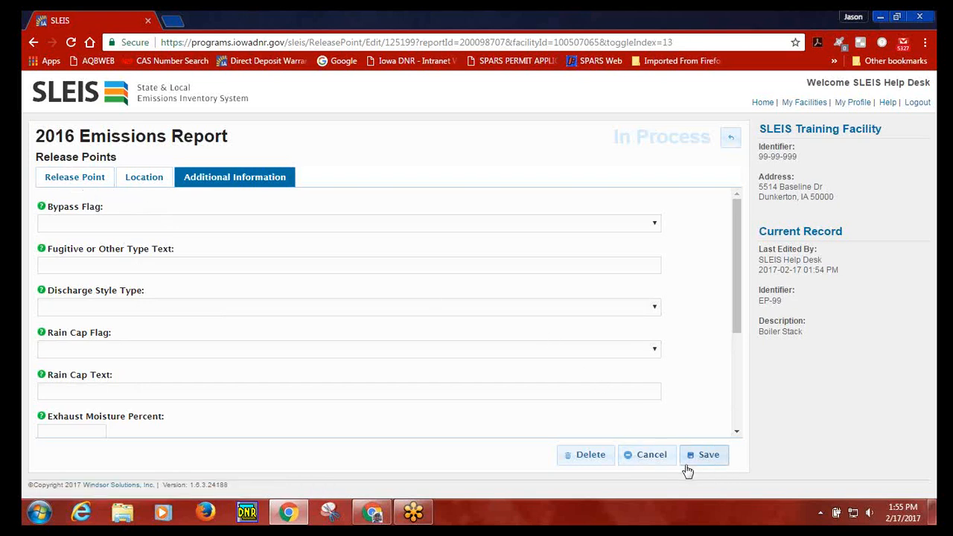
- Go back to the release points list and open EP-02, Emergency Generator Stack, for editing
left_click(730, 146)
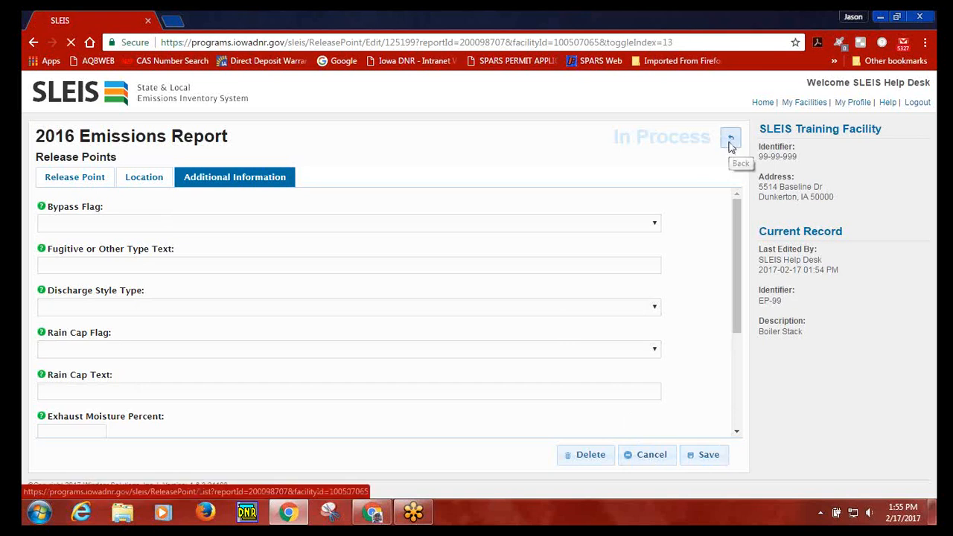
scroll(545, 299, "up", 5)
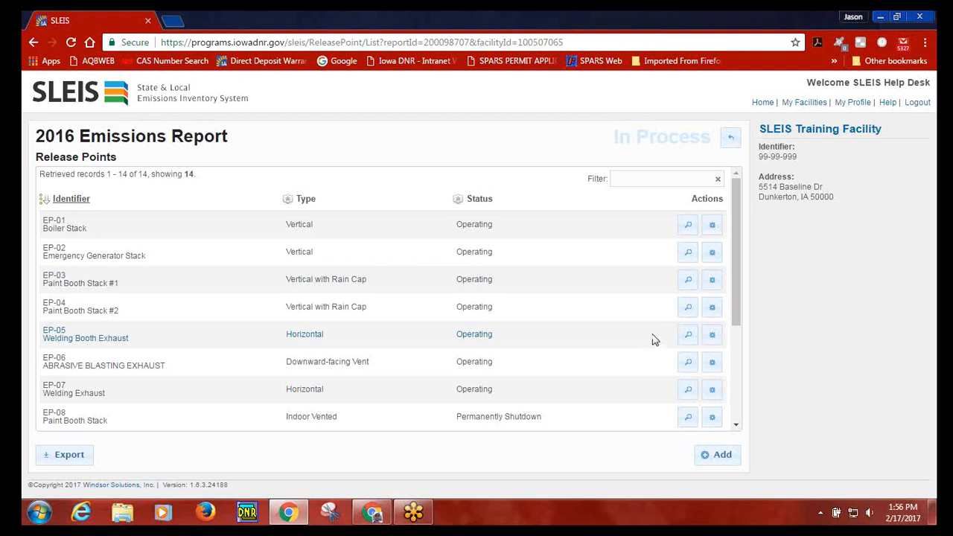
left_click(712, 254)
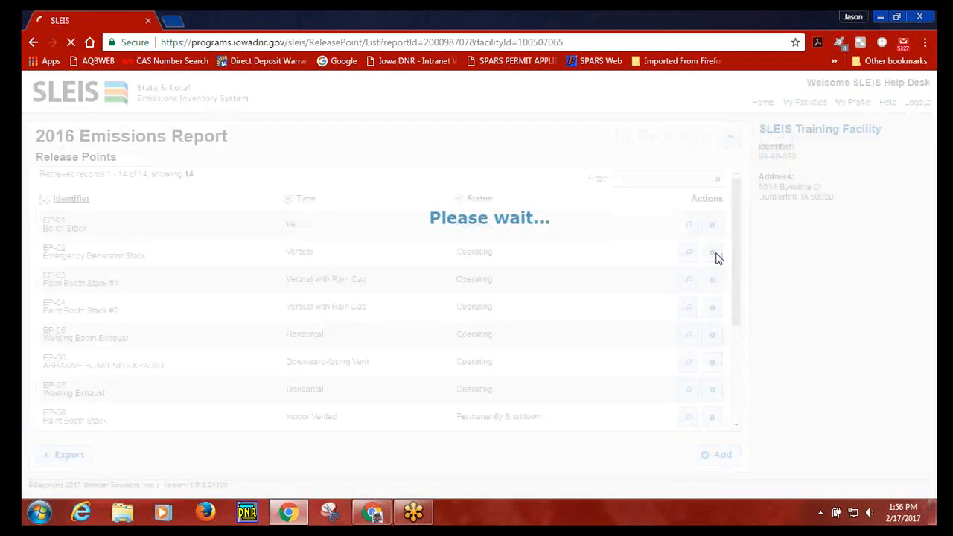